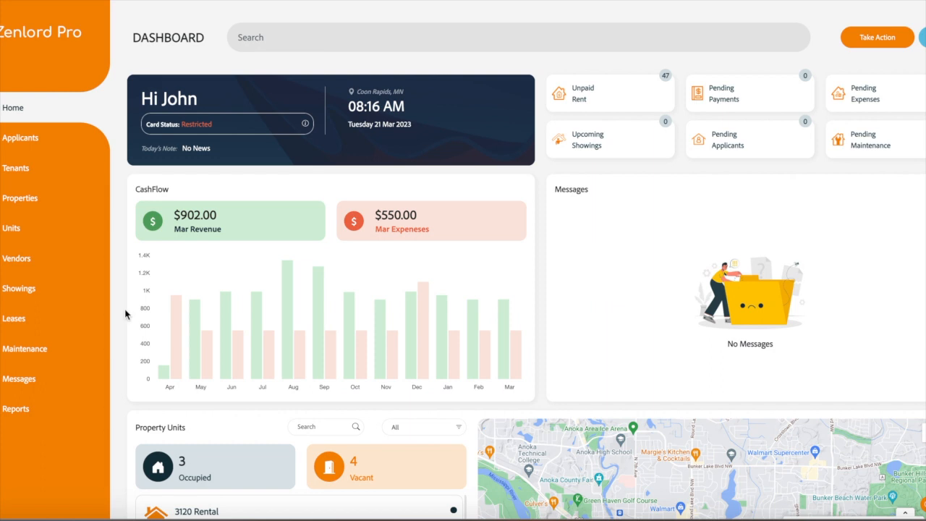
Step: Open the Leases page to view properties and their leases
left_click(19, 327)
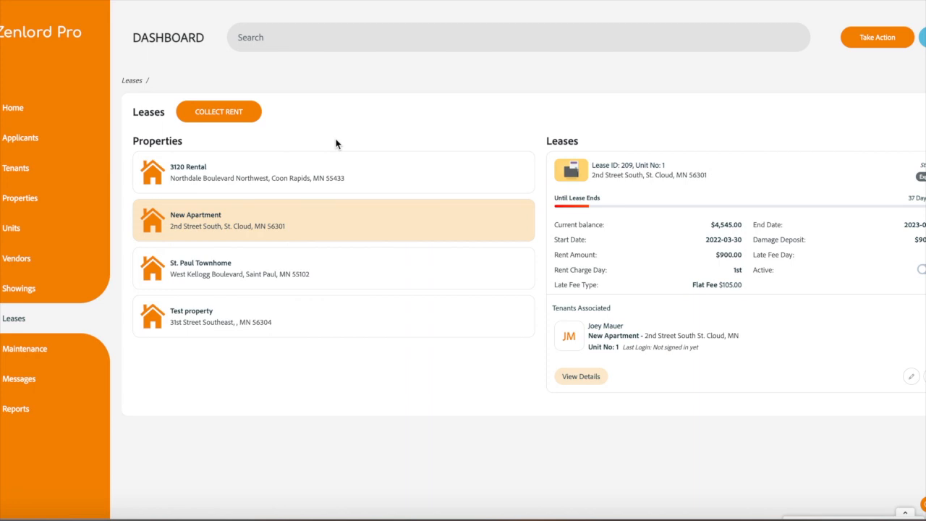
left_click(236, 120)
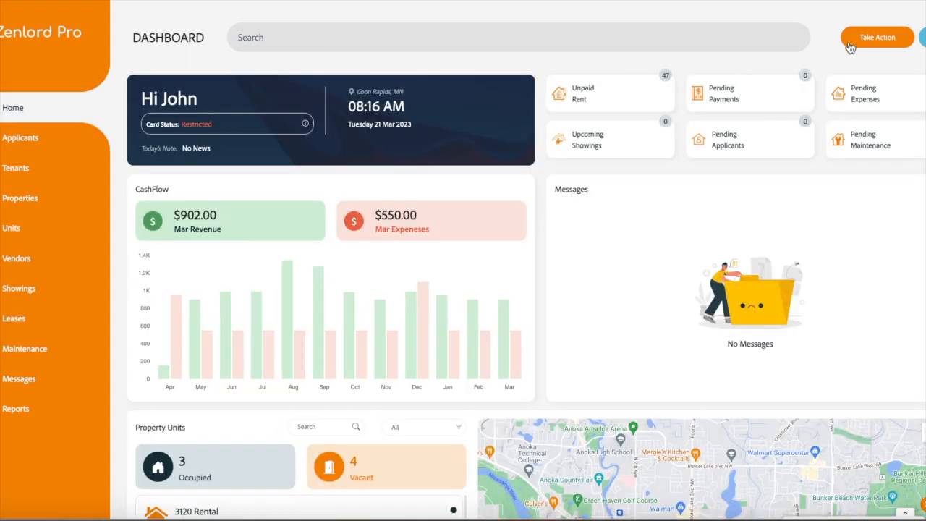
Step: Start a new lease form through the Take Action page's Collect Rent action
left_click(871, 45)
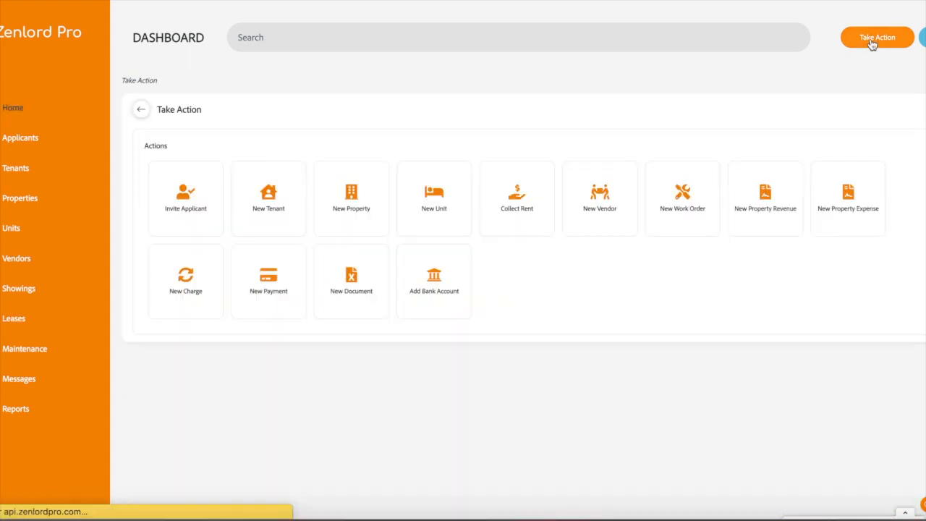
left_click(517, 211)
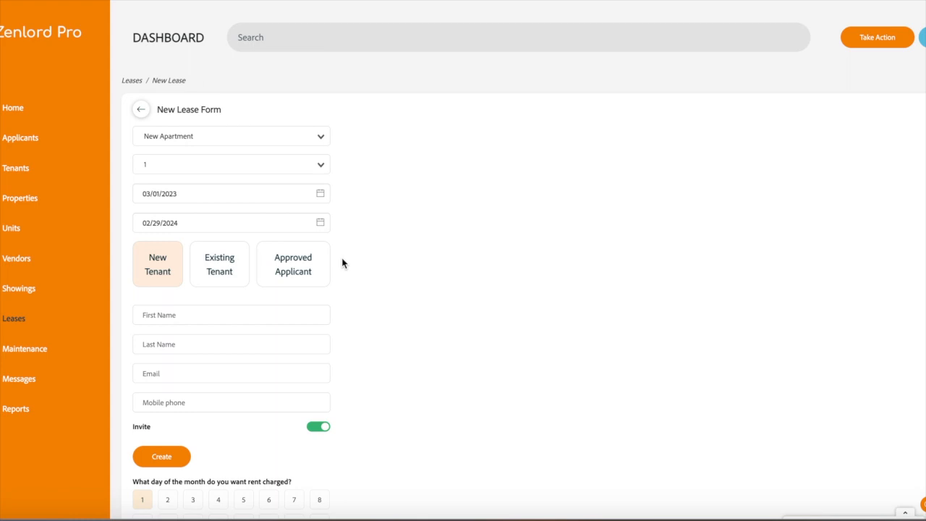
Step: Browse the tenant and approved applicant selection lists for the lease
left_click(233, 264)
left_click(235, 307)
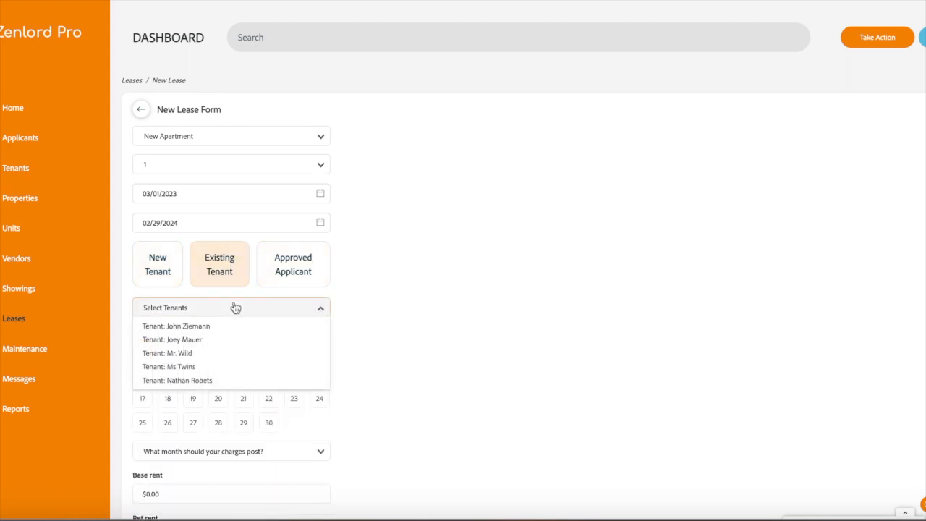
left_click(304, 275)
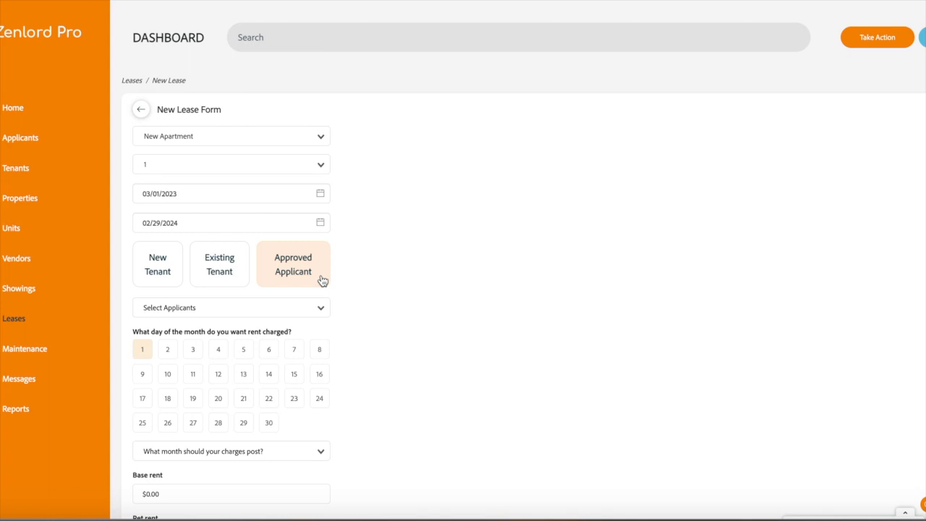
left_click(317, 308)
left_click(158, 272)
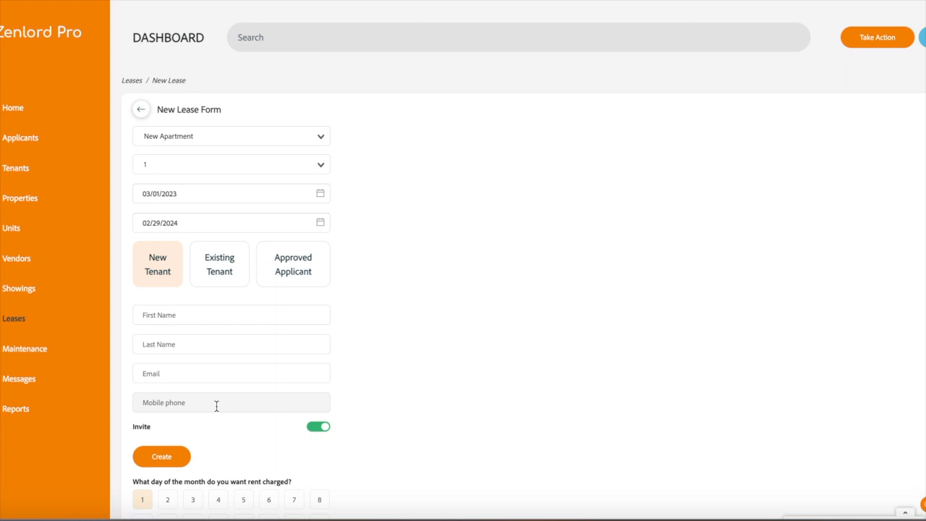
Step: Choose Existing Tenant and select the second tenant in the list for the lease
left_click(219, 272)
left_click(227, 309)
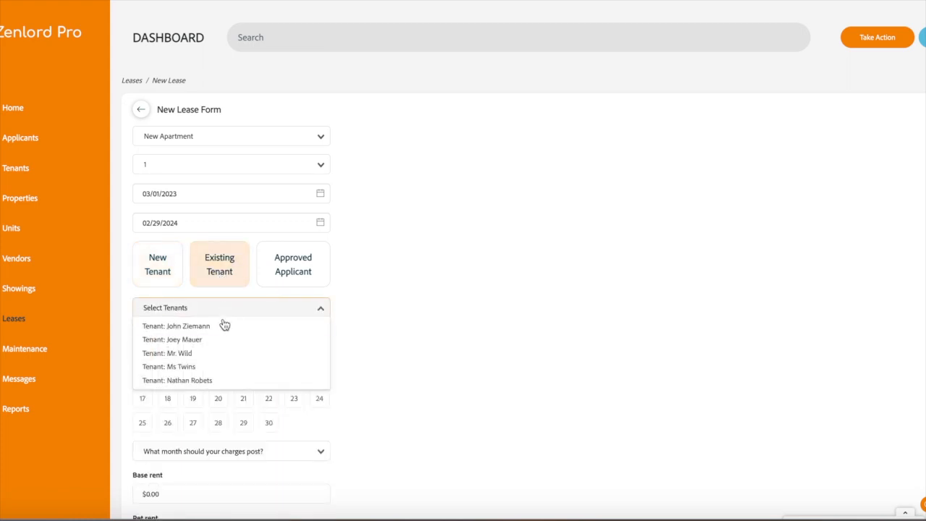
left_click(221, 339)
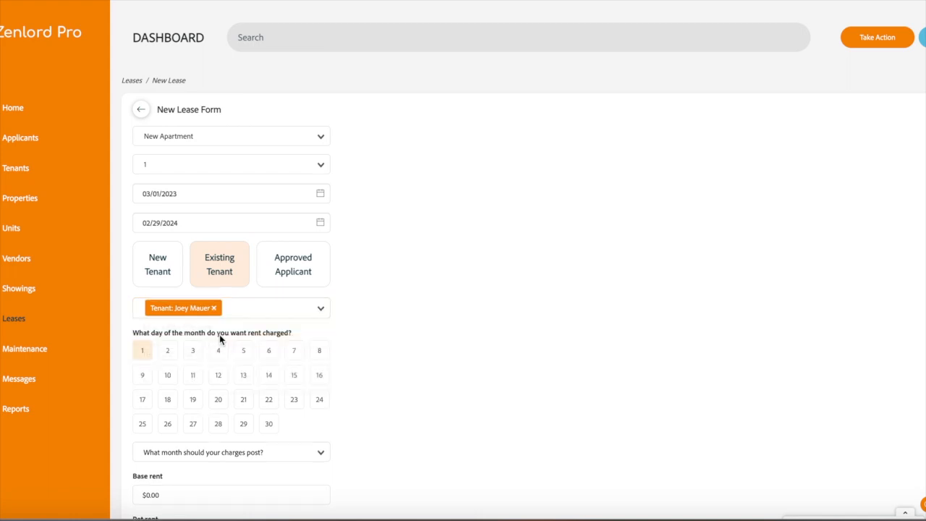
Step: Set charges to post the month they're due
scroll(342, 336, "down", 2)
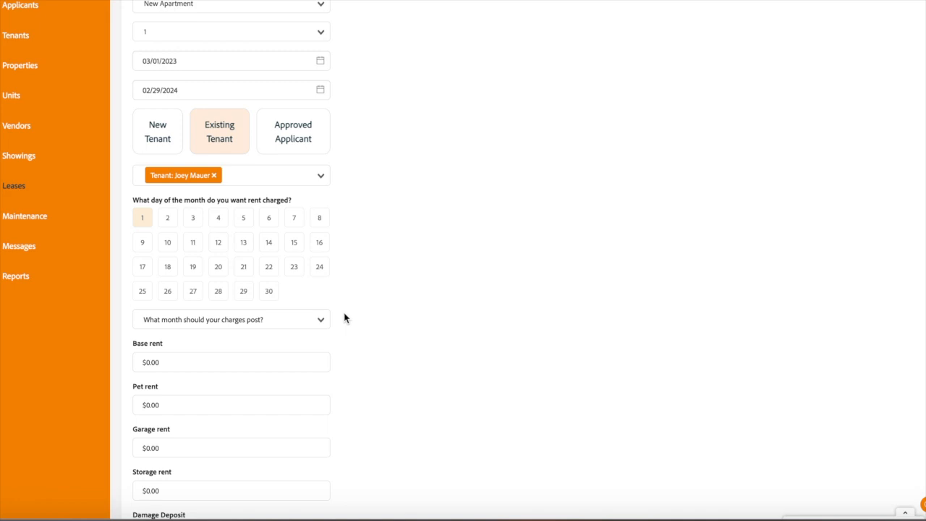
left_click(269, 319)
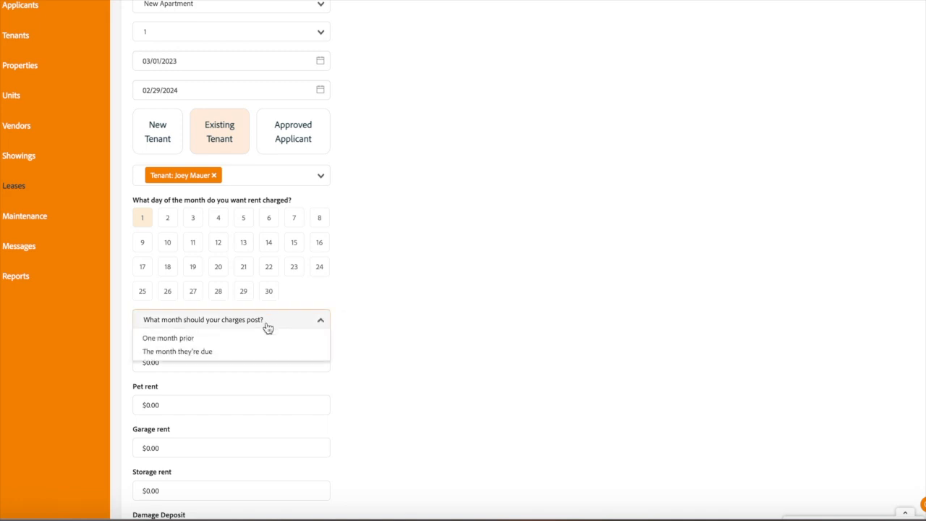
left_click(258, 353)
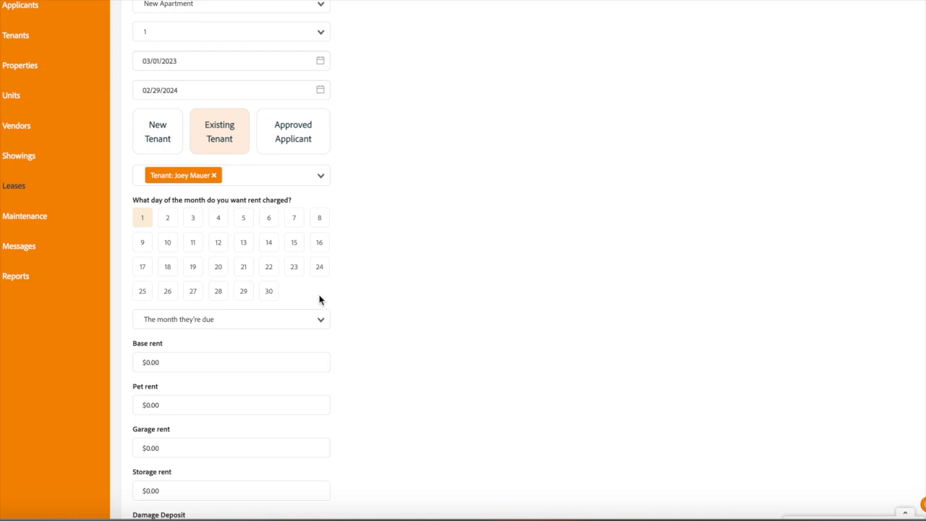
Step: Charge rent on day 25 of the month and post charges one month prior
left_click(143, 292)
left_click(218, 320)
left_click(216, 336)
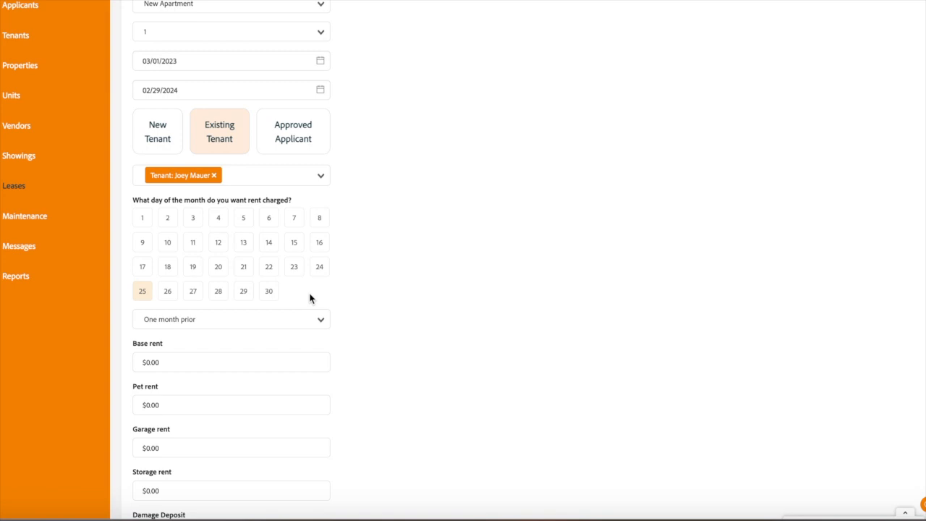
Step: Enable Charge late fee and set the late fee to charge on day 5
scroll(310, 298, "down", 2)
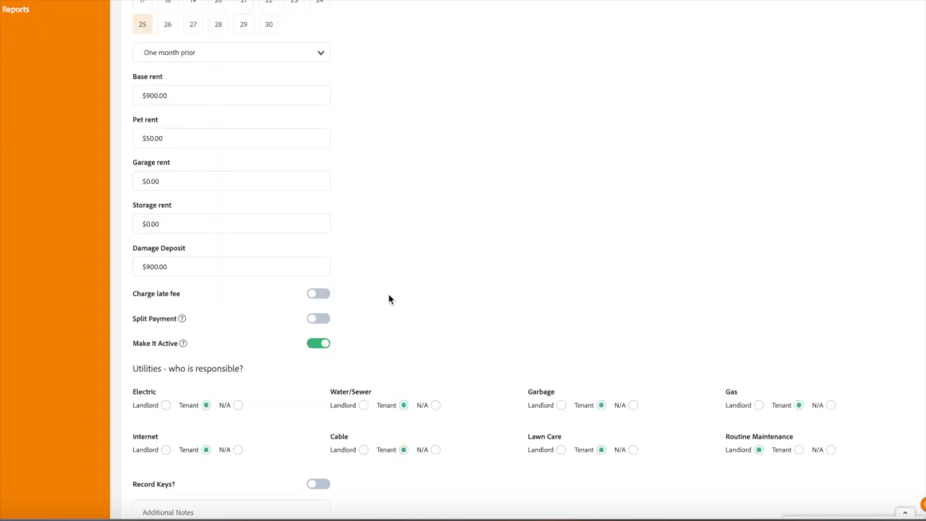
left_click(317, 294)
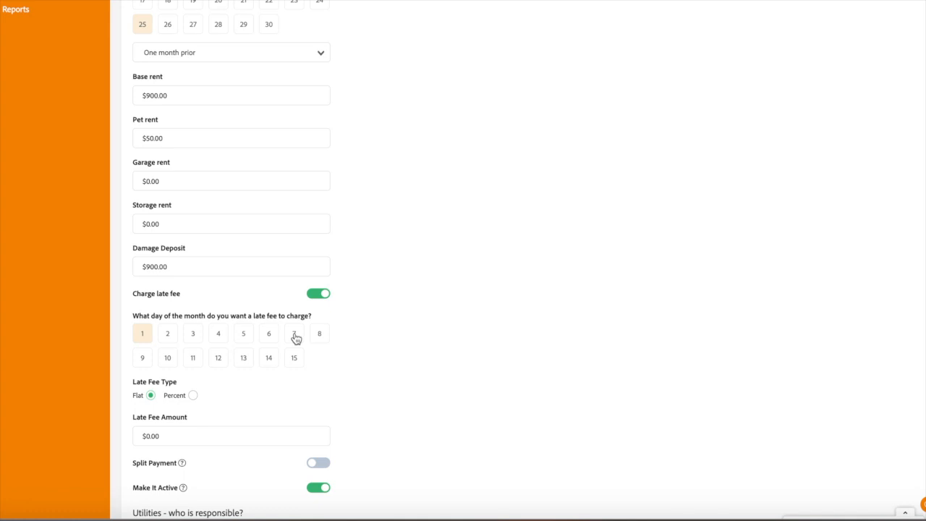
left_click(243, 338)
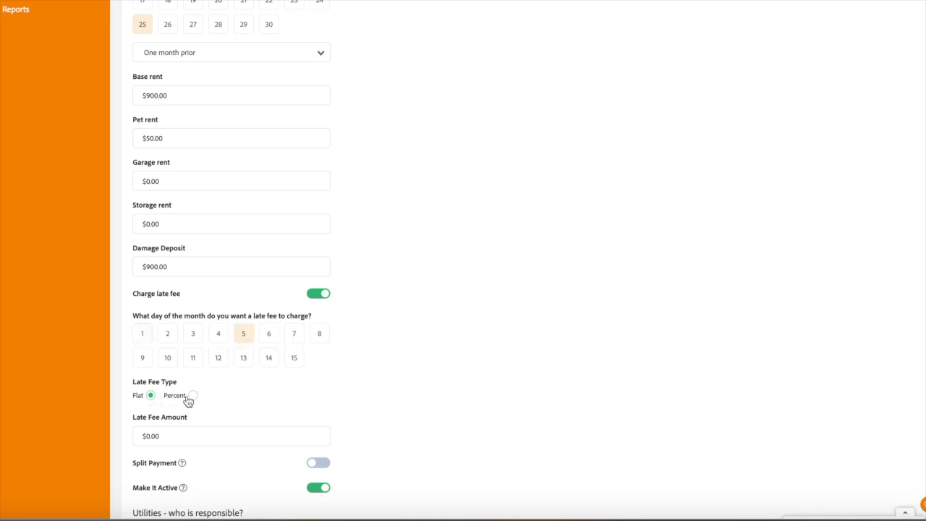
Step: Turn on Split Payment for the lease
scroll(265, 383, "down", 1)
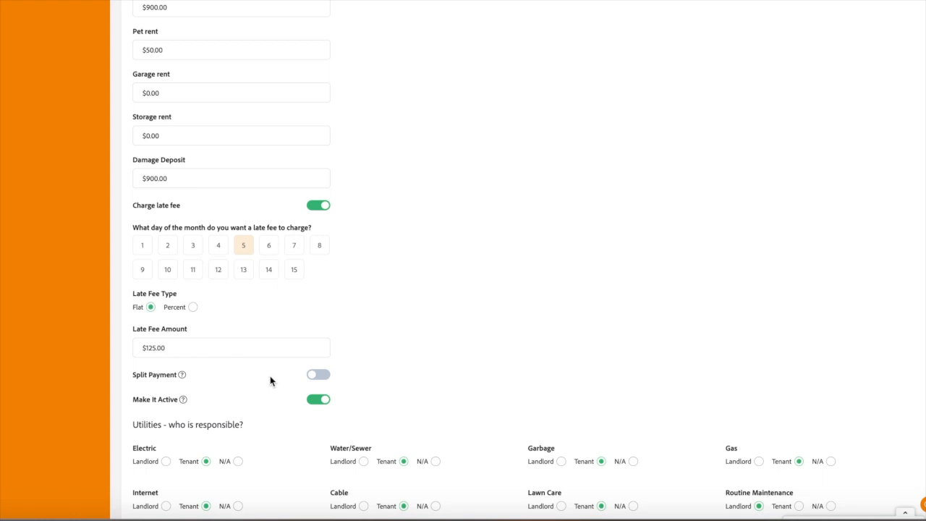
left_click(314, 375)
left_click(323, 377)
left_click(319, 377)
Step: Turn Record Keys on and back off again
scroll(386, 381, "down", 1)
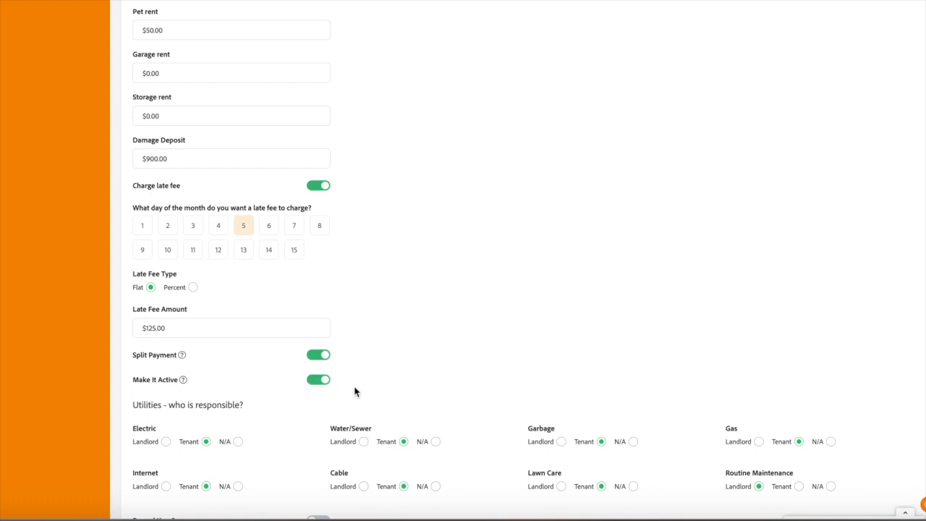
scroll(376, 386, "down", 1)
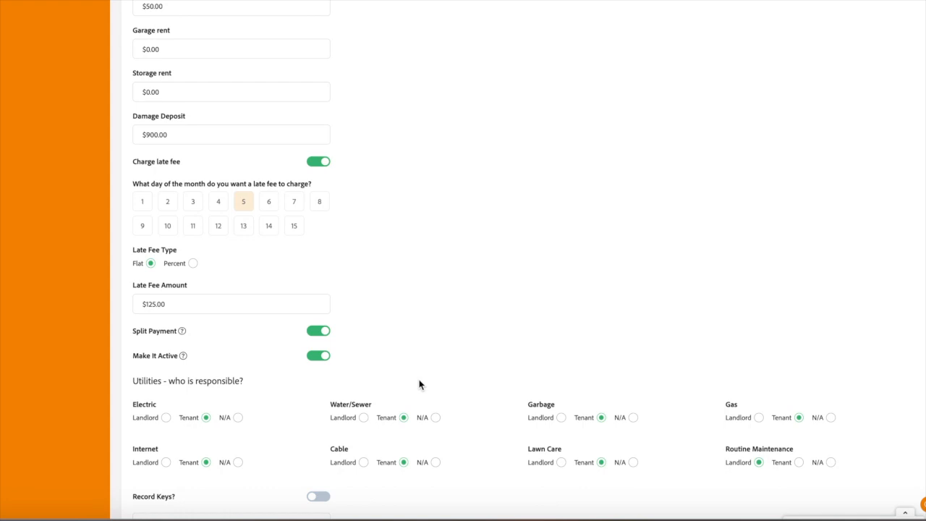
scroll(418, 384, "down", 2)
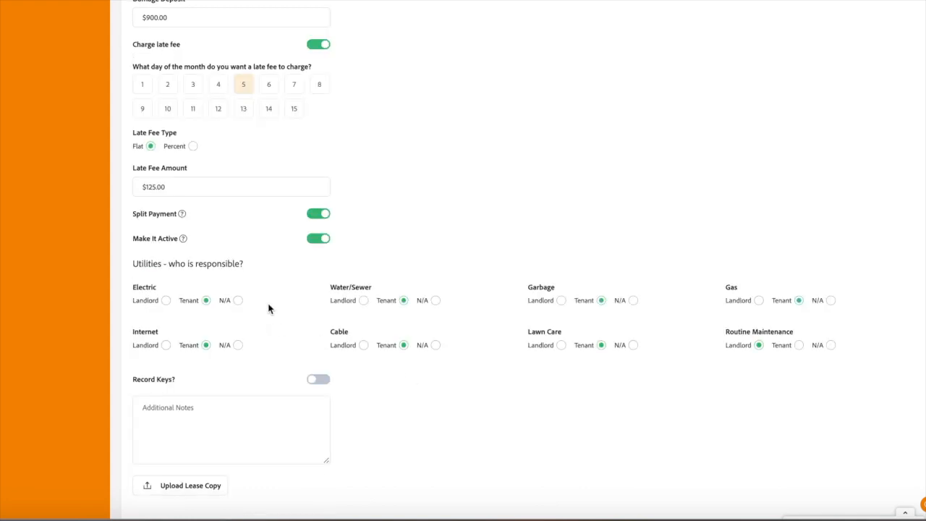
left_click(313, 381)
scroll(314, 385, "down", 3)
scroll(312, 384, "down", 3)
scroll(314, 384, "up", 1)
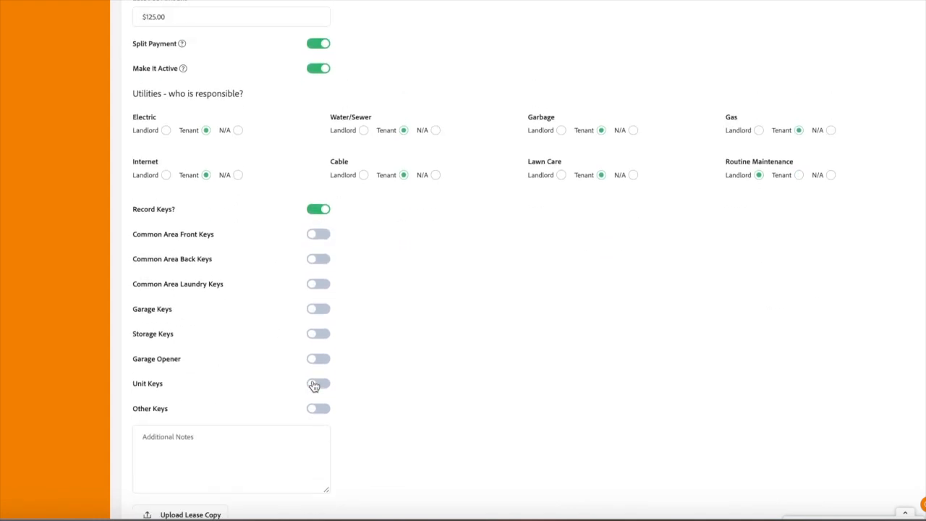
left_click(319, 210)
Step: Create the lease and review it in the New Apartment lease list
left_click(193, 366)
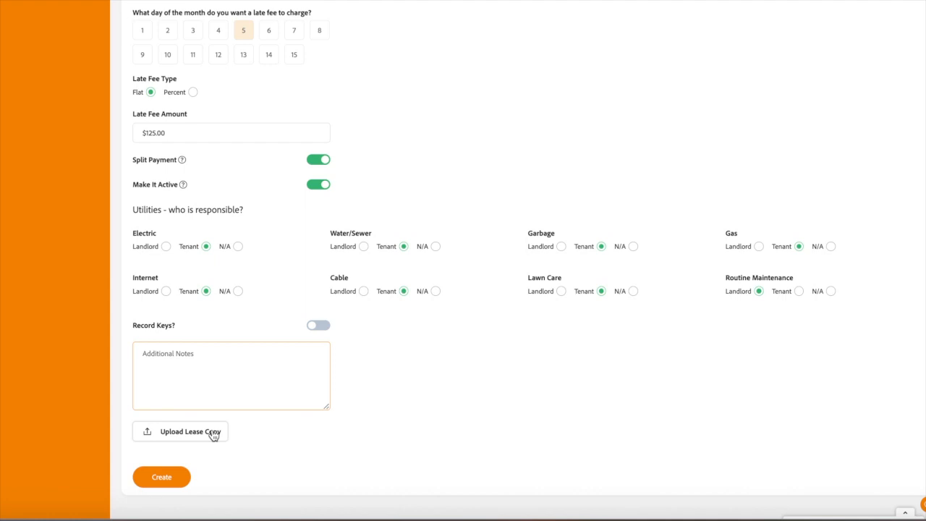
left_click(162, 480)
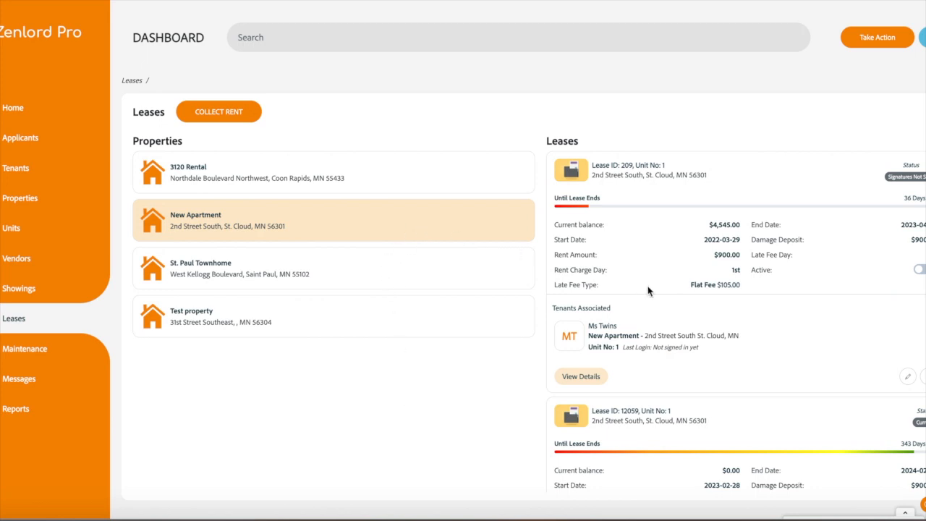
scroll(651, 282, "down", 3)
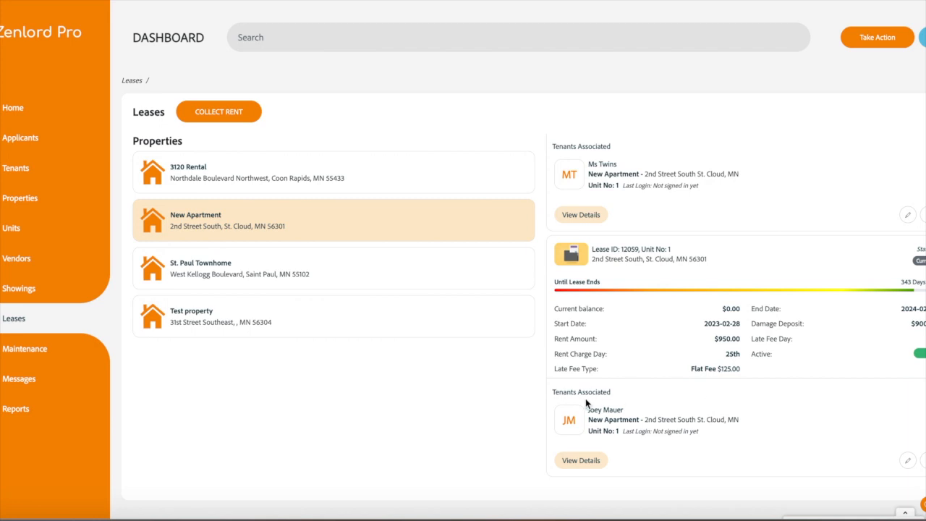
scroll(771, 426, "down", 1)
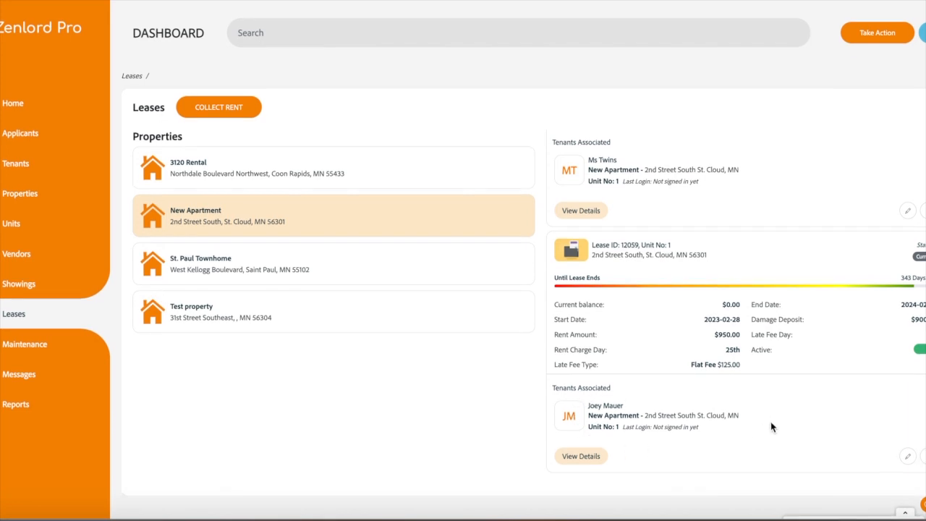